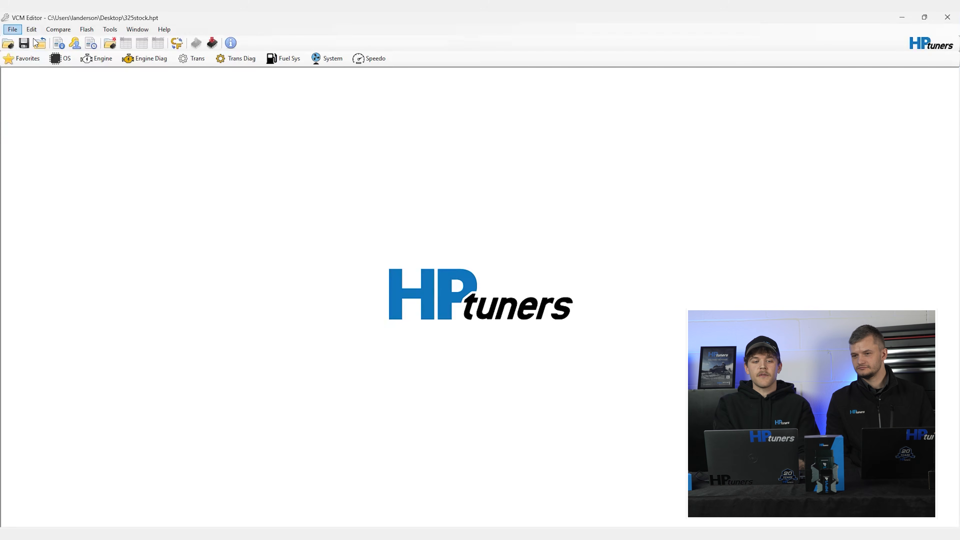
Step: View the calibration details and the tune history's current unsaved changes
click(32, 31)
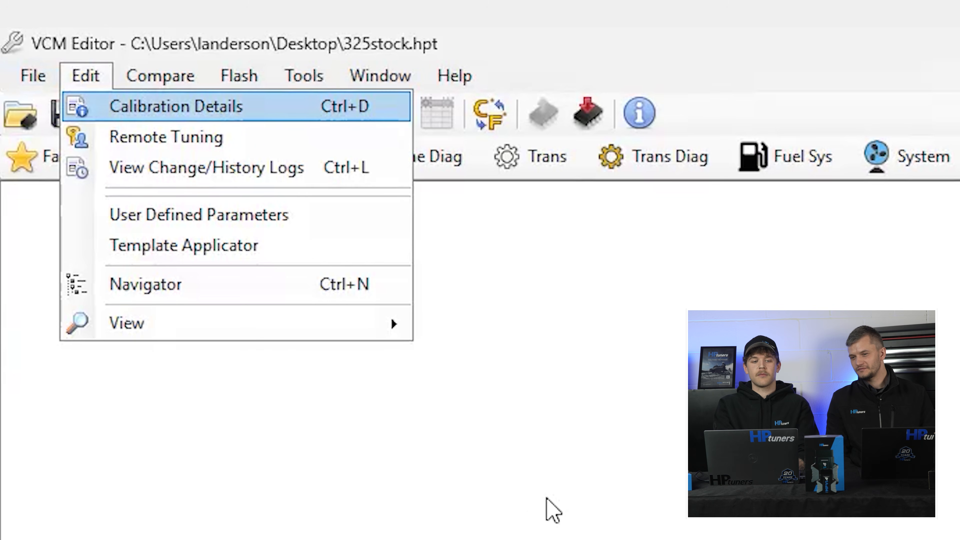
click(176, 106)
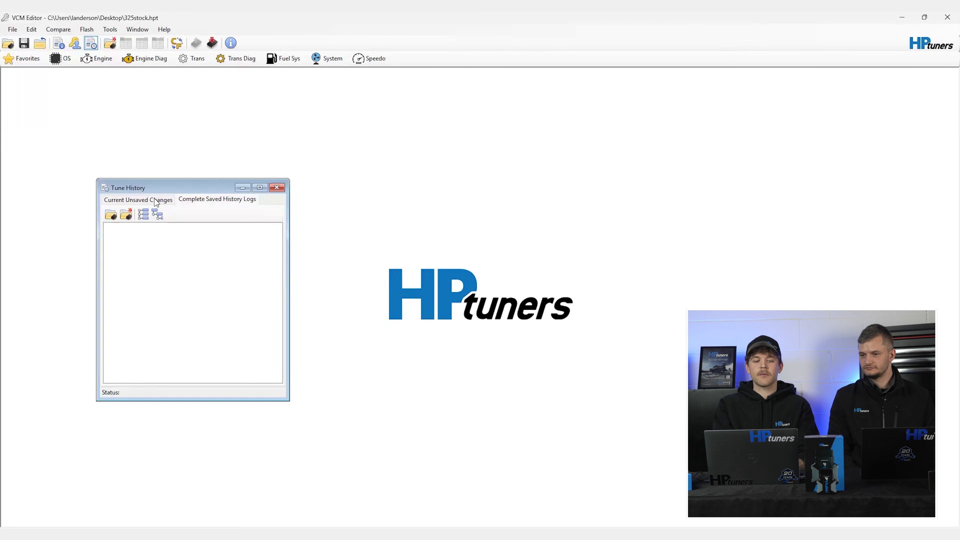
click(156, 202)
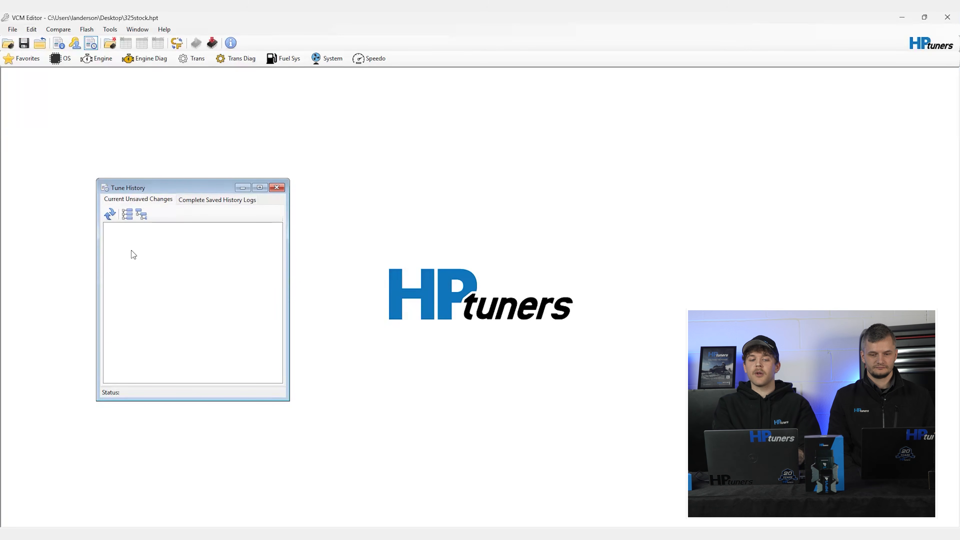
click(129, 201)
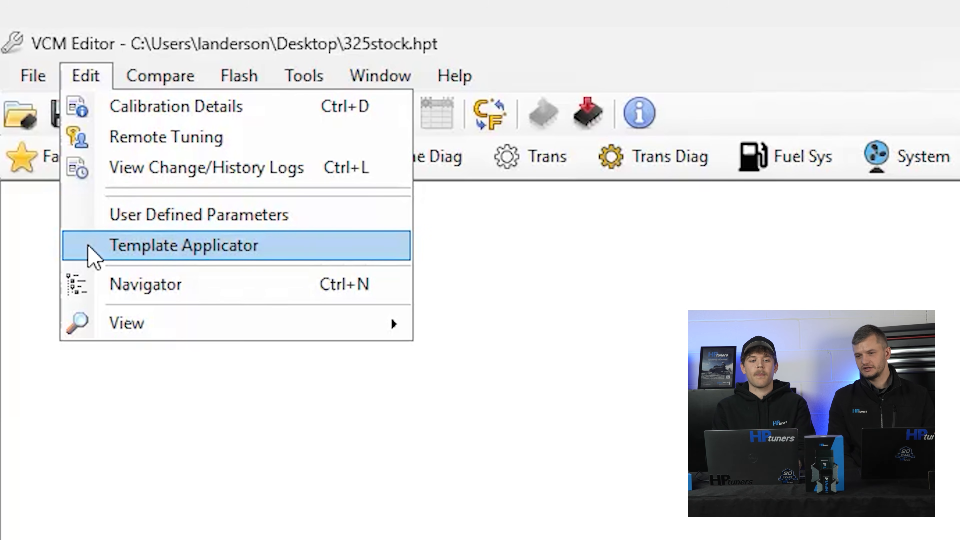
Step: Open the parameter Navigator and filter the parameter tree by "VE"
click(89, 248)
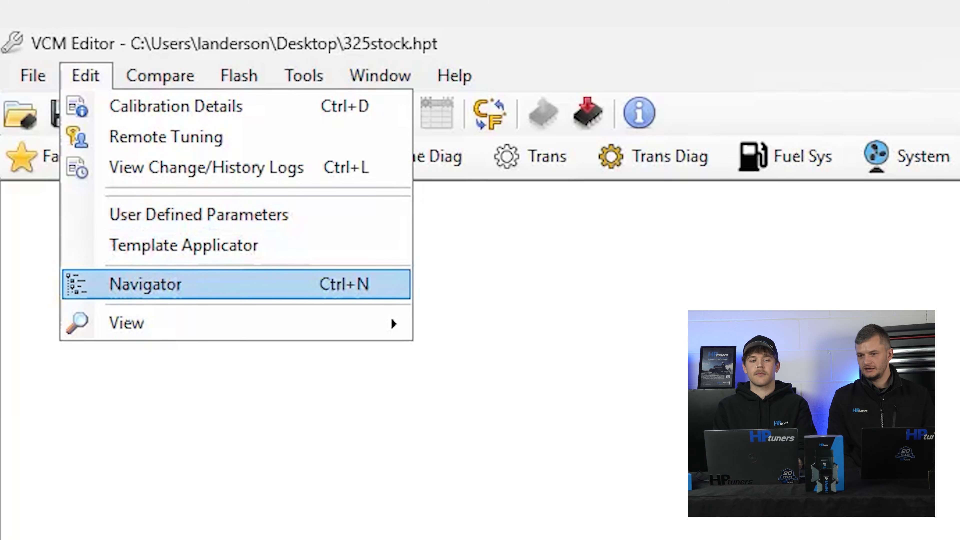
click(182, 285)
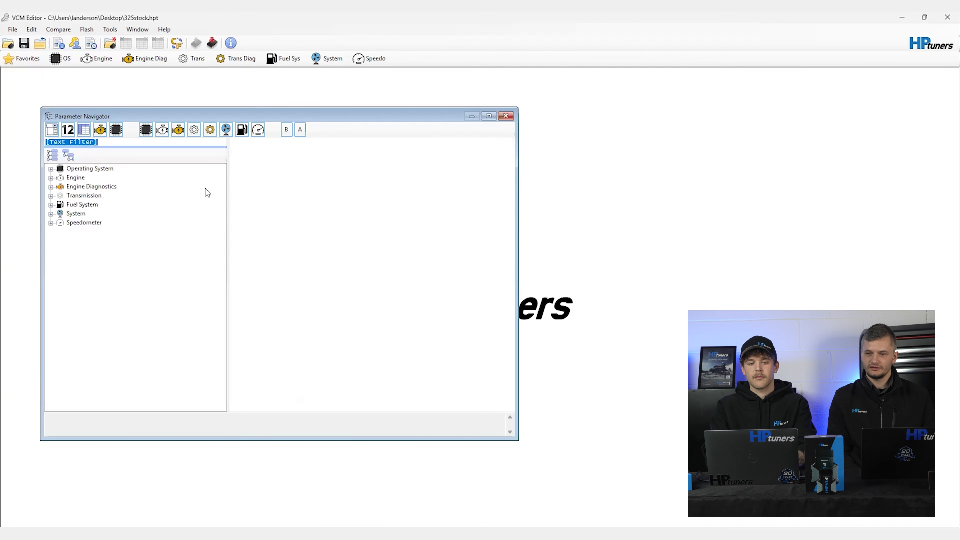
text(VE)
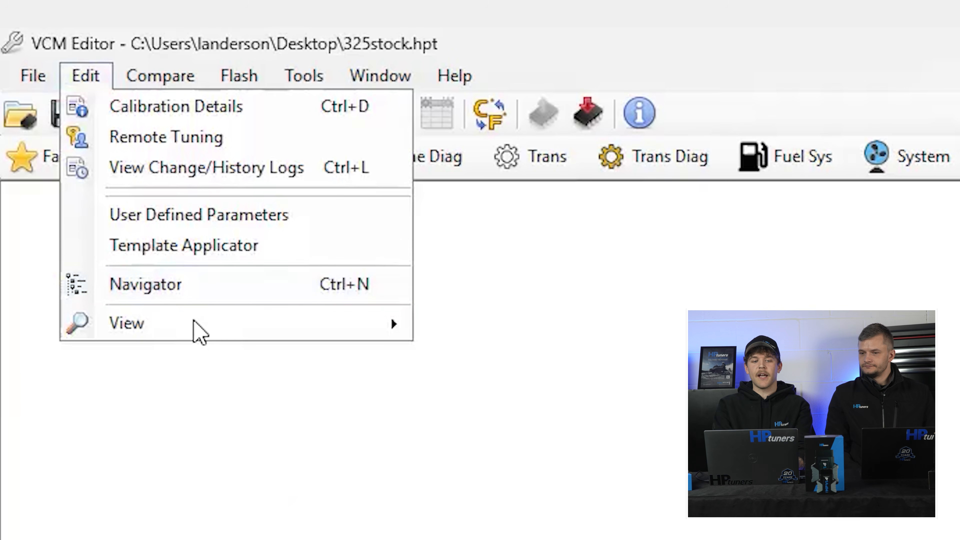
mouse_move(71, 121)
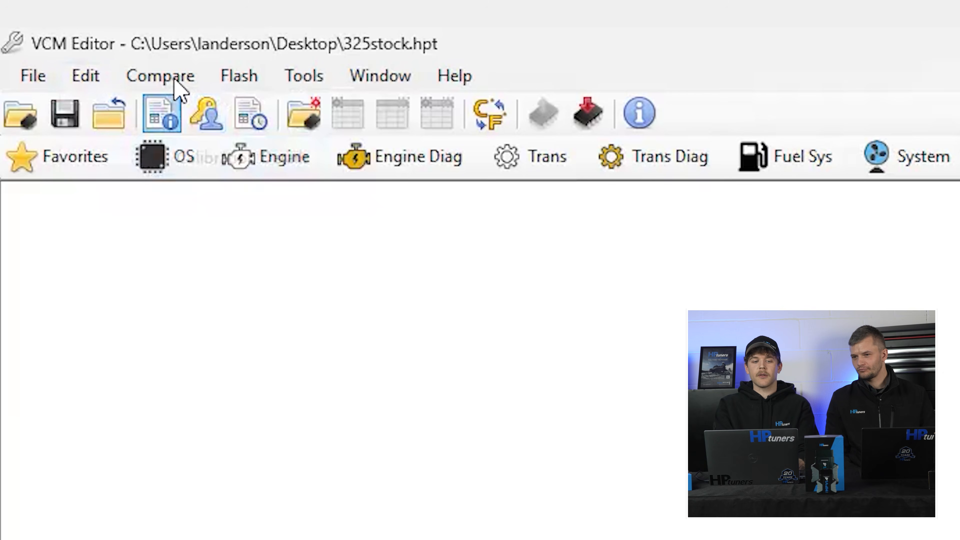
Step: Load 325limiter.hpt as the compare file against 325stock.hpt and open the comparison log of differences
click(174, 77)
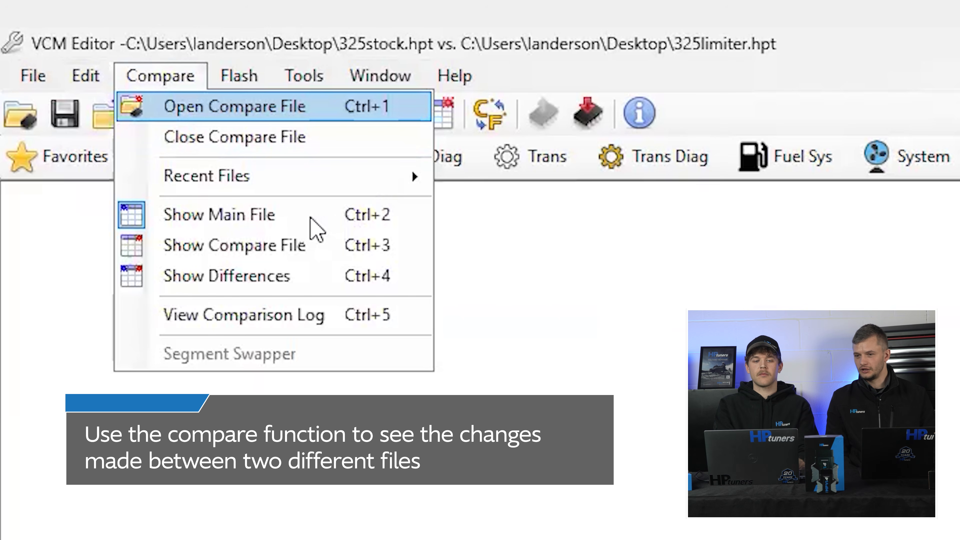
mouse_move(336, 176)
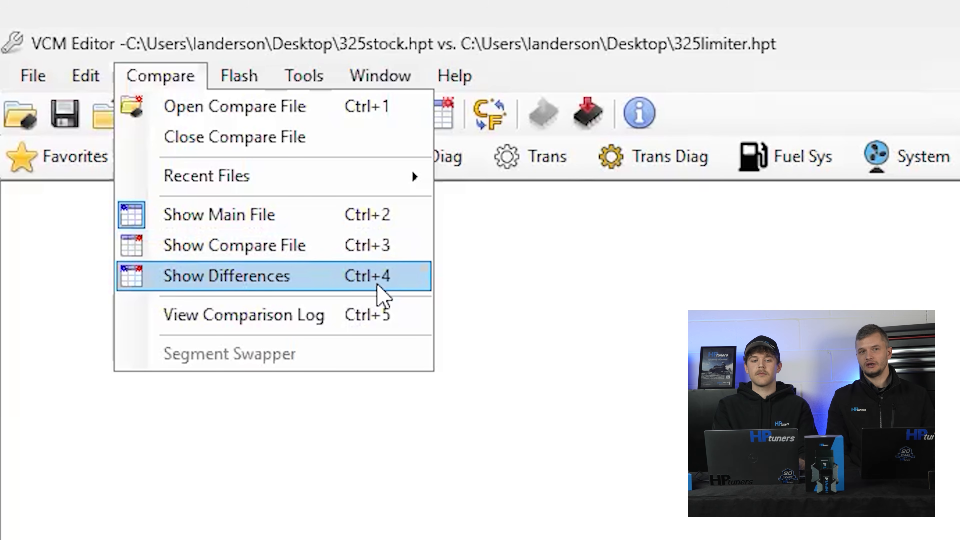
key(Up)
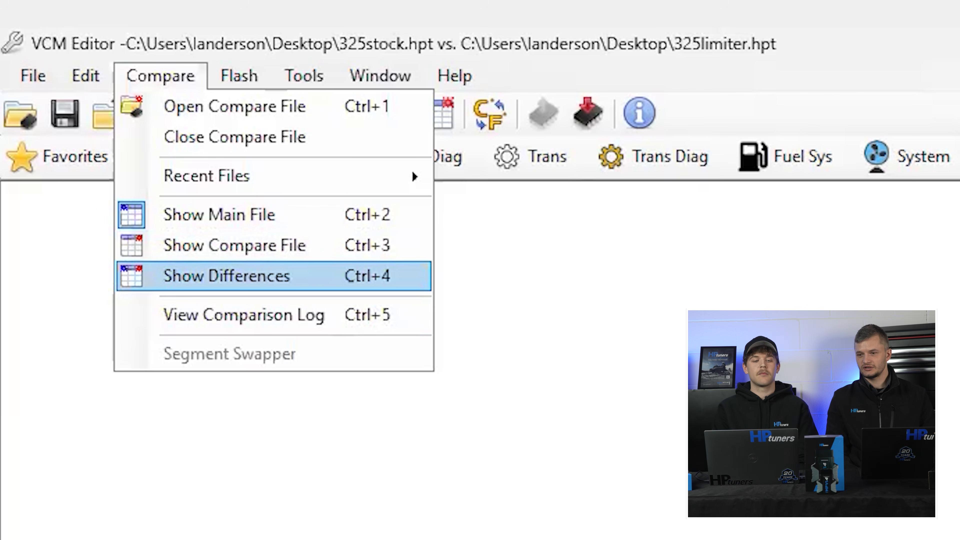
key(Down)
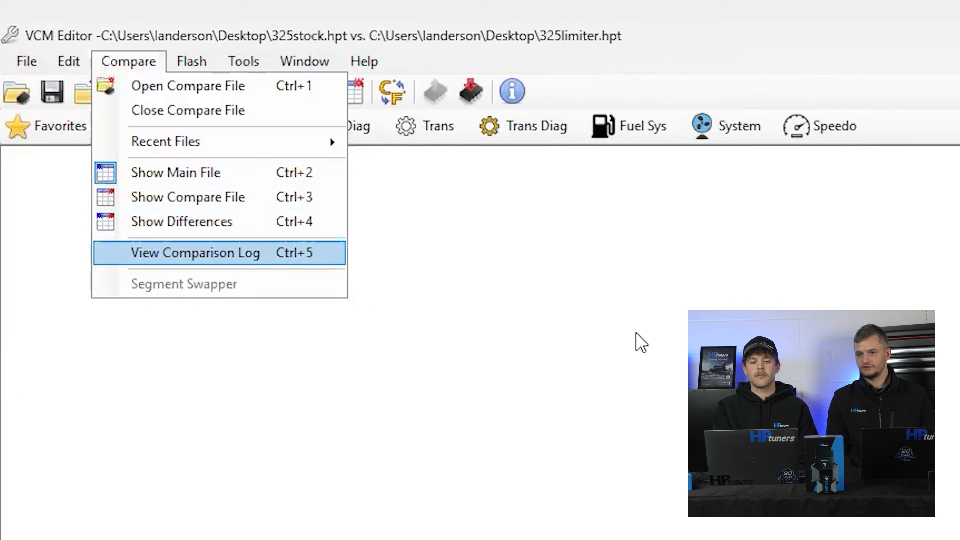
key(Return)
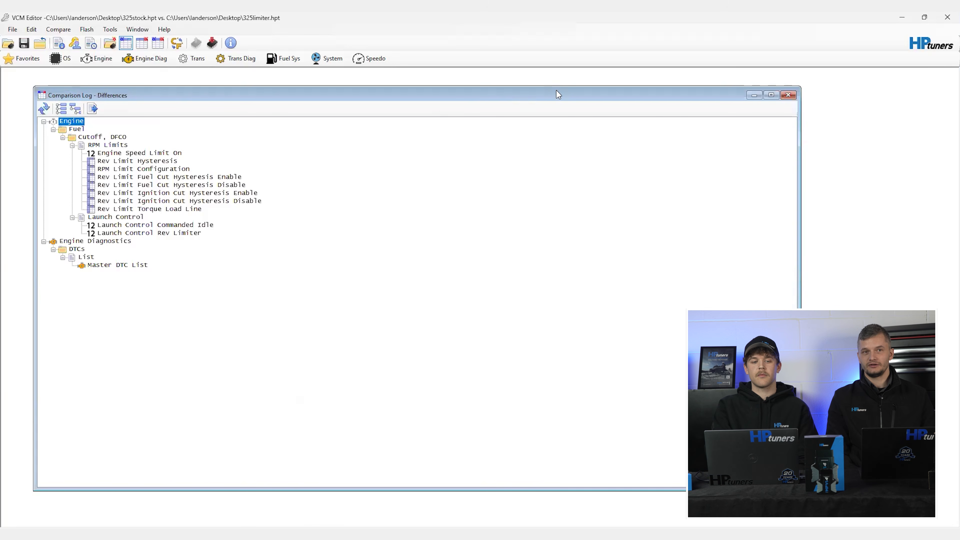
Step: Copy the Rev Limit Hysteresis difference from the comparison log into the main file
click(150, 163)
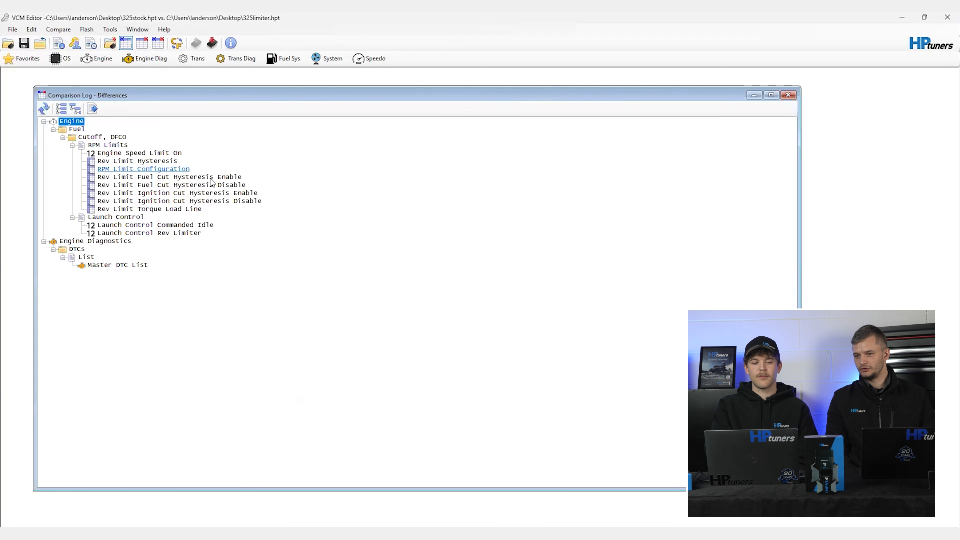
right_click(234, 177)
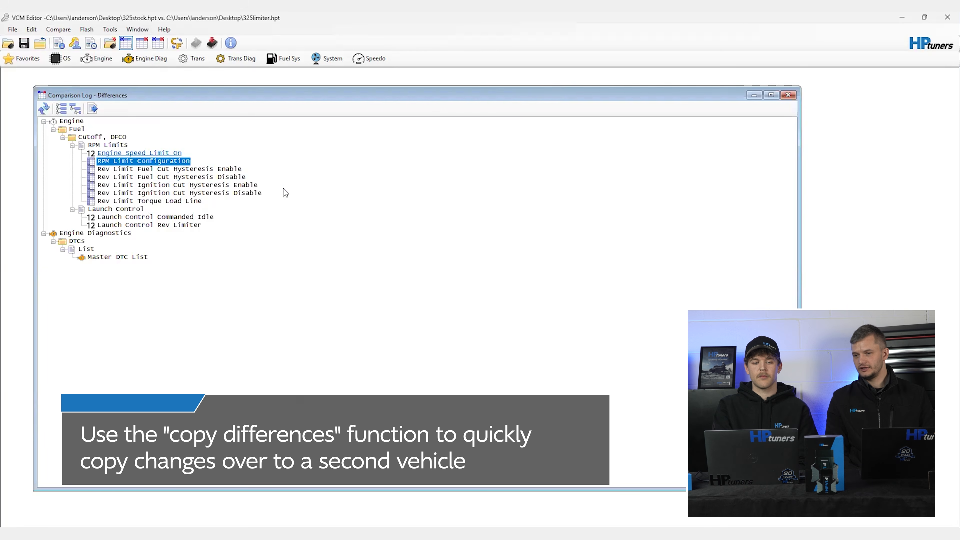
click(151, 153)
right_click(285, 193)
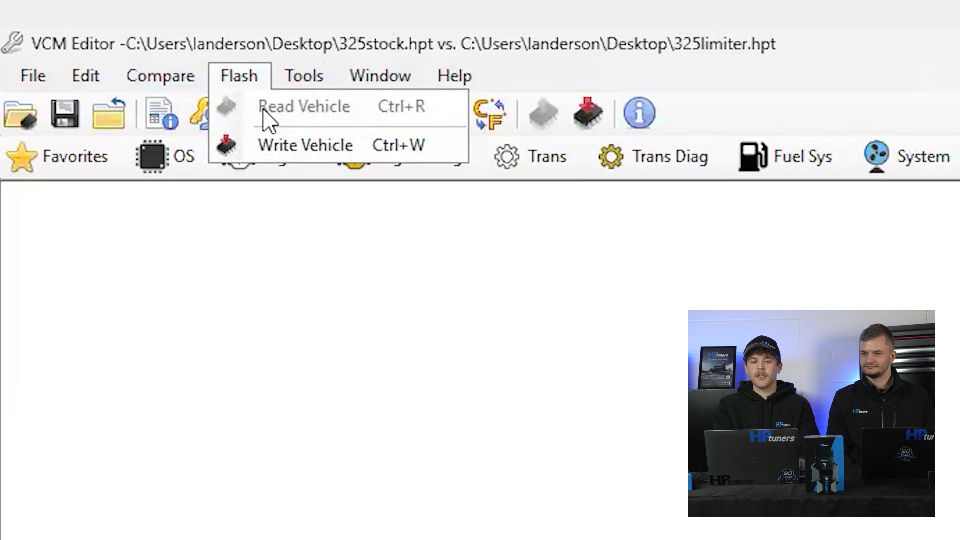
Step: Open the Template Editor, and apply all selected parameters of "325 template.htt" with the Template Applicator
key(Down)
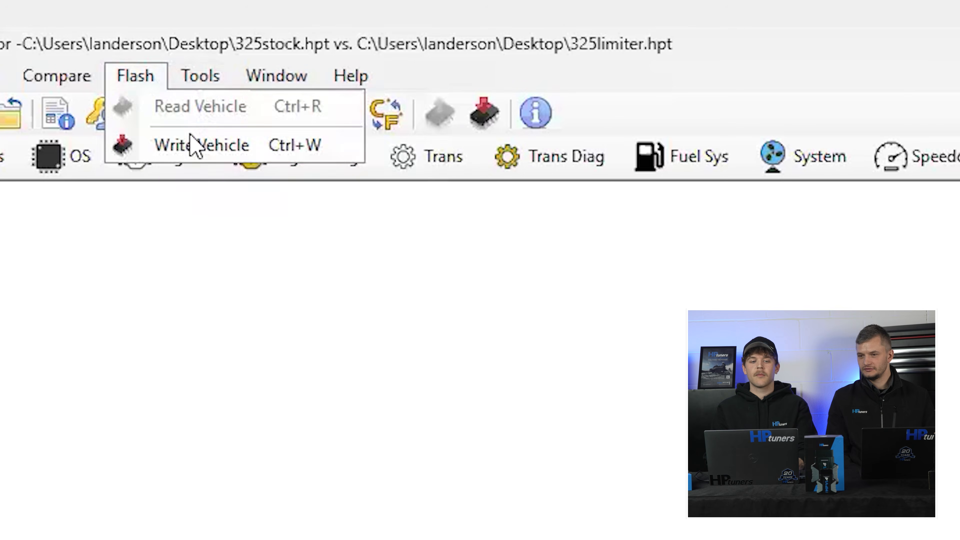
key(Right)
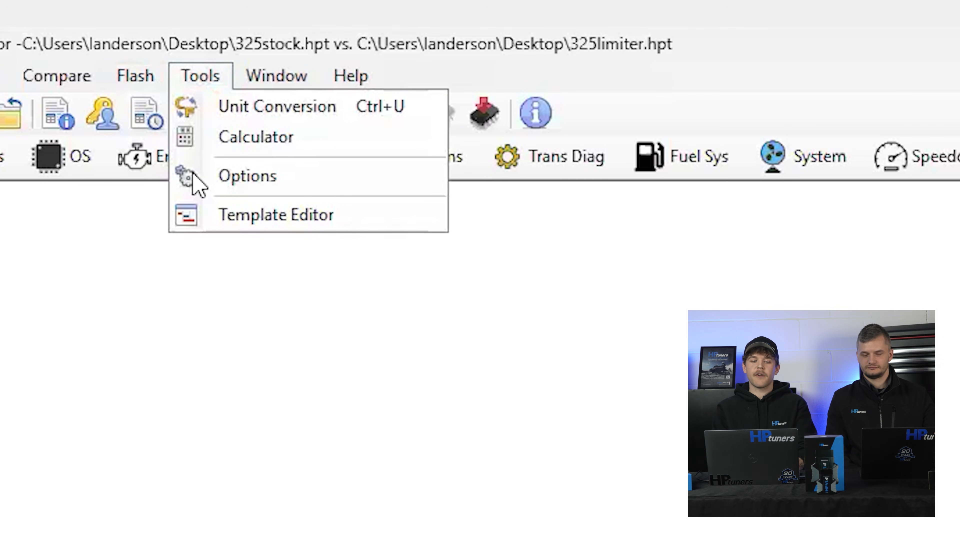
key(Down)
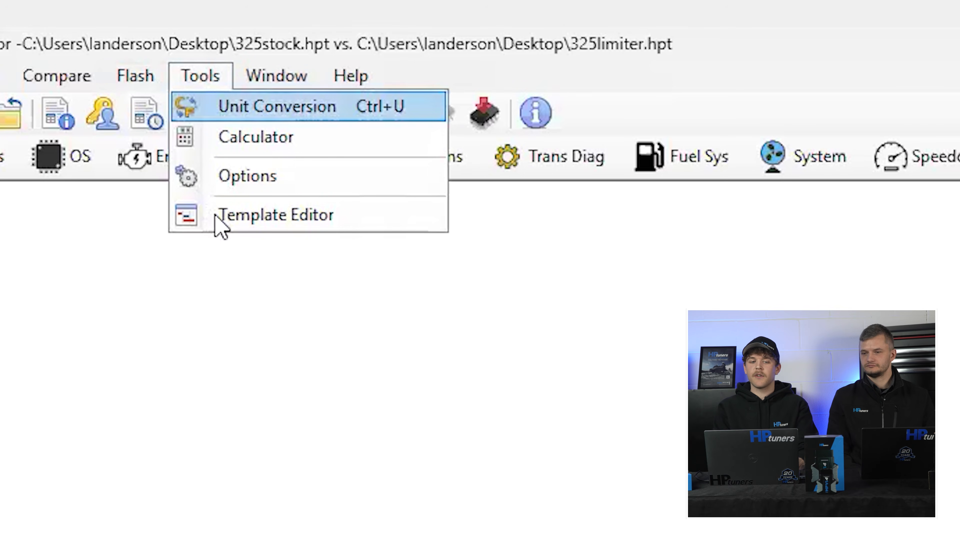
key(Down)
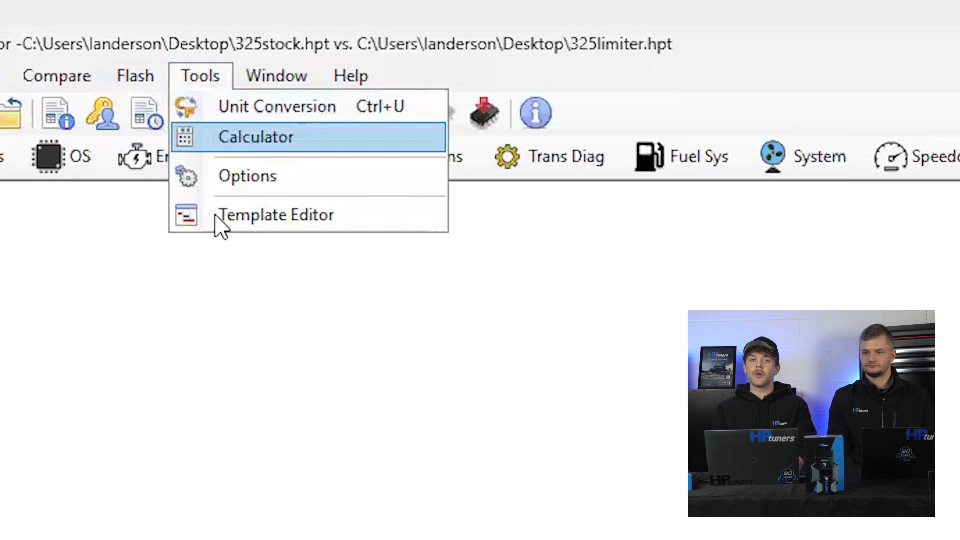
key(Down)
key(Down)
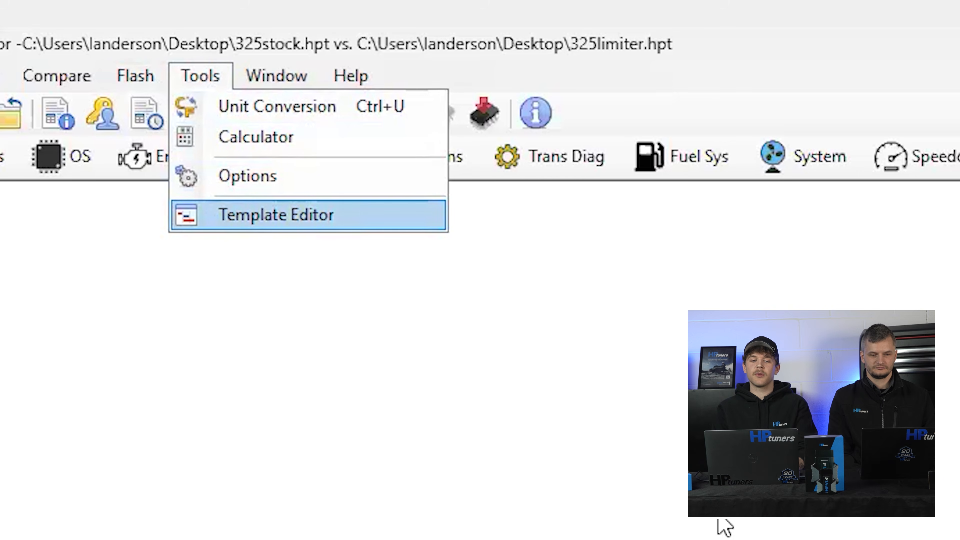
key(Return)
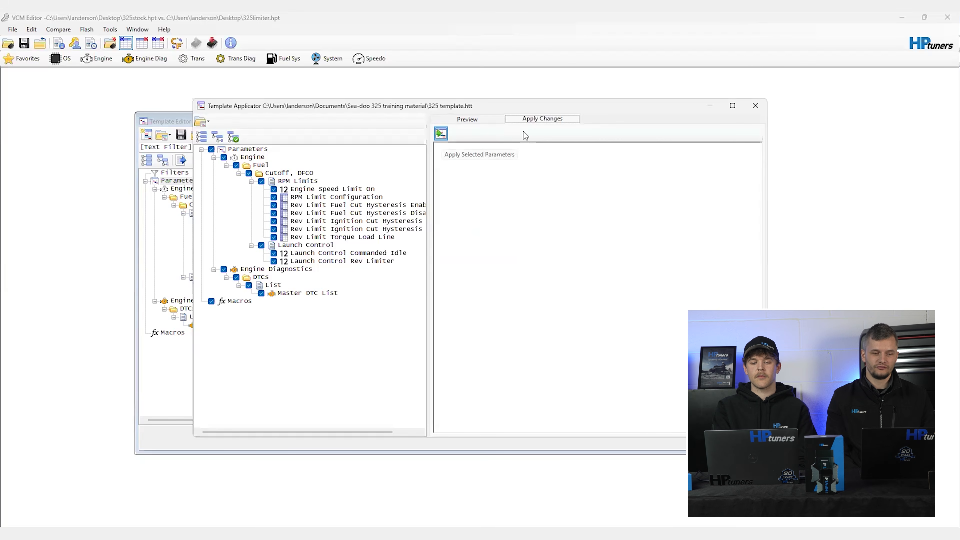
click(440, 133)
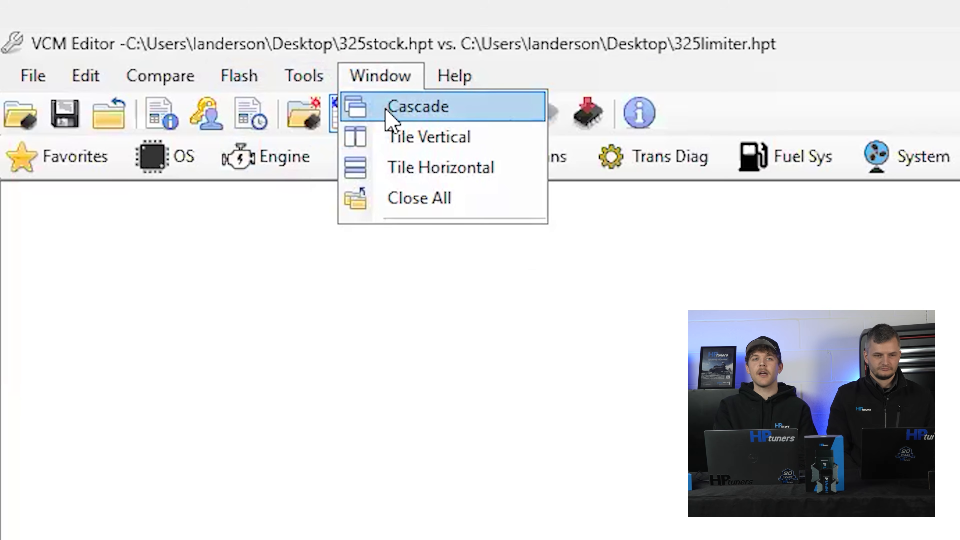
Step: Open the Base Spark Lambda Correction table from the engine's spark parameters and tile the windows vertically
click(651, 436)
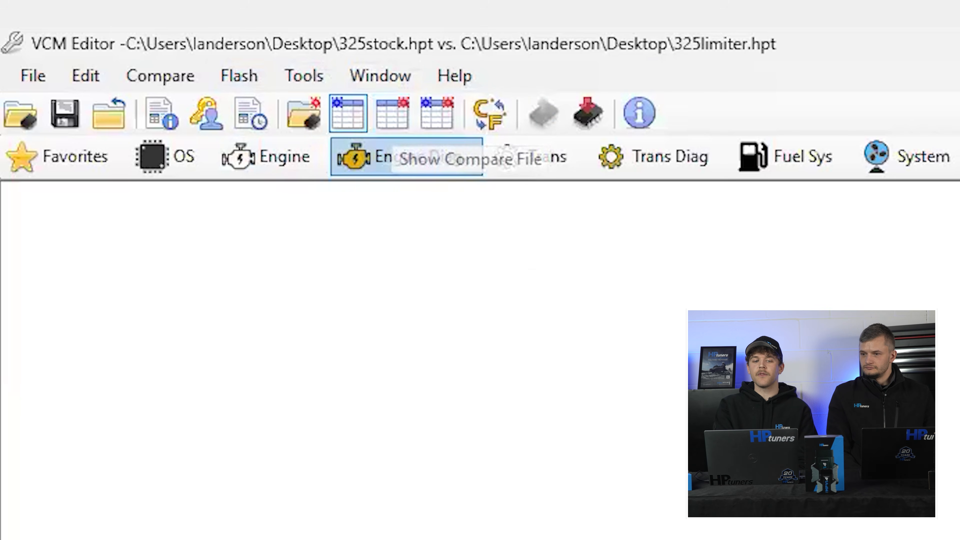
click(280, 162)
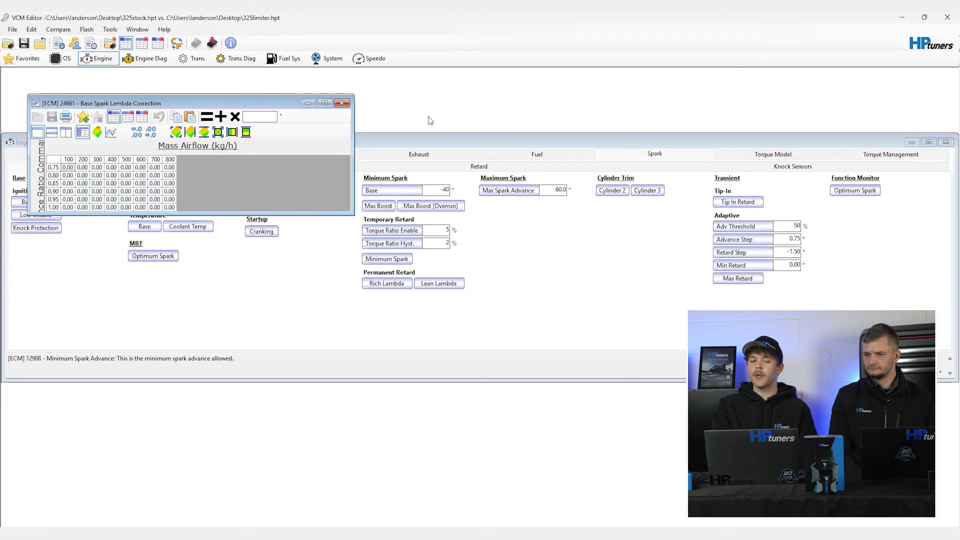
key(alt+w)
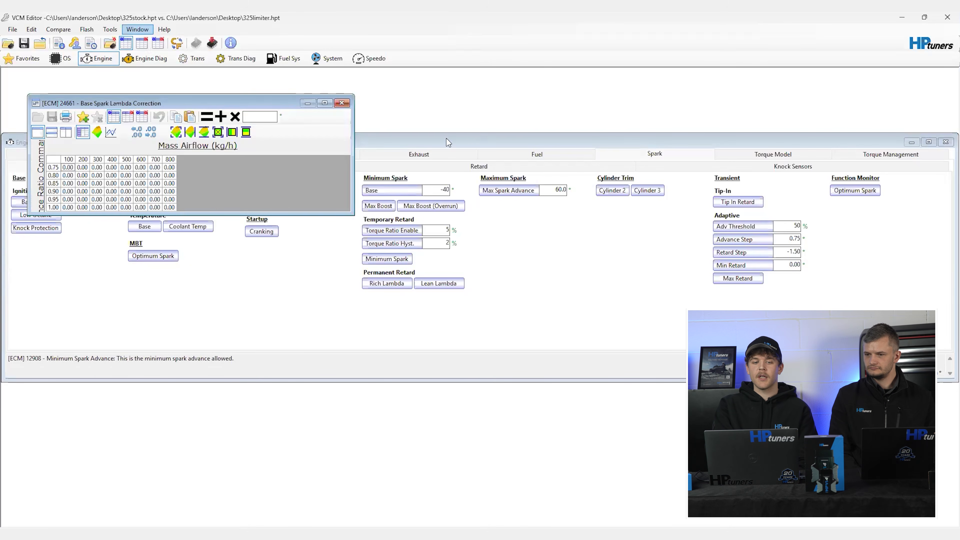
key(Down)
key(Down)
key(Return)
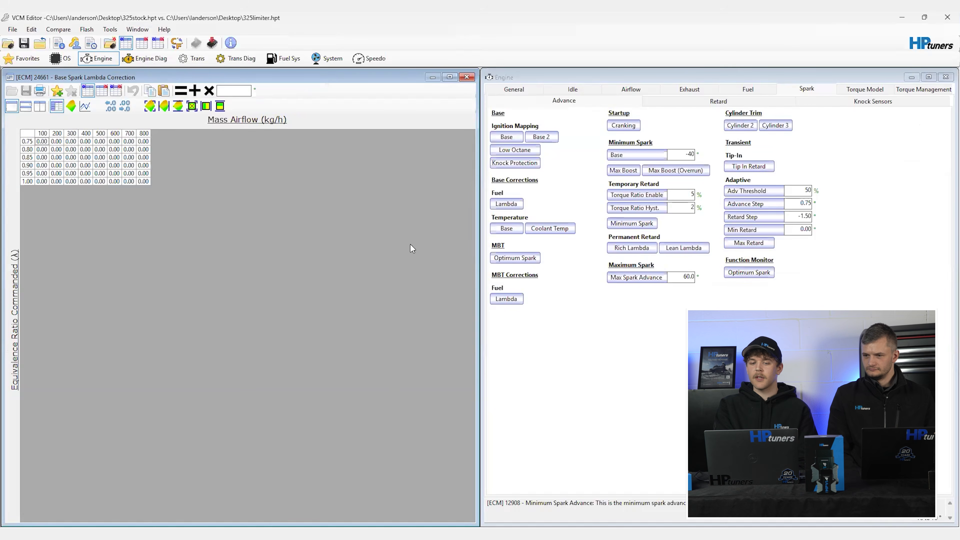
Step: Close all open parameter and table windows at once
click(142, 32)
key(Down)
key(Down)
key(Down)
key(Return)
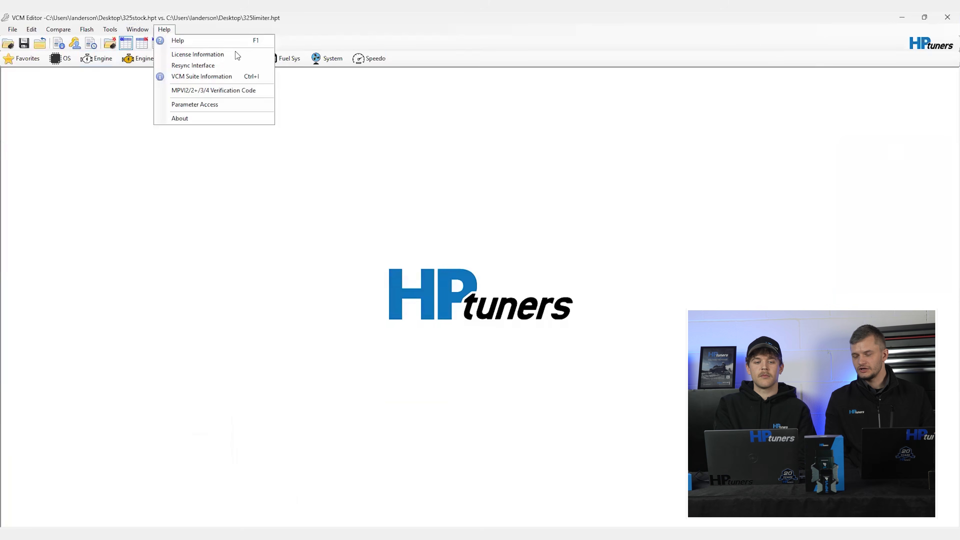
Step: Open the Parameter Access information
key(Down)
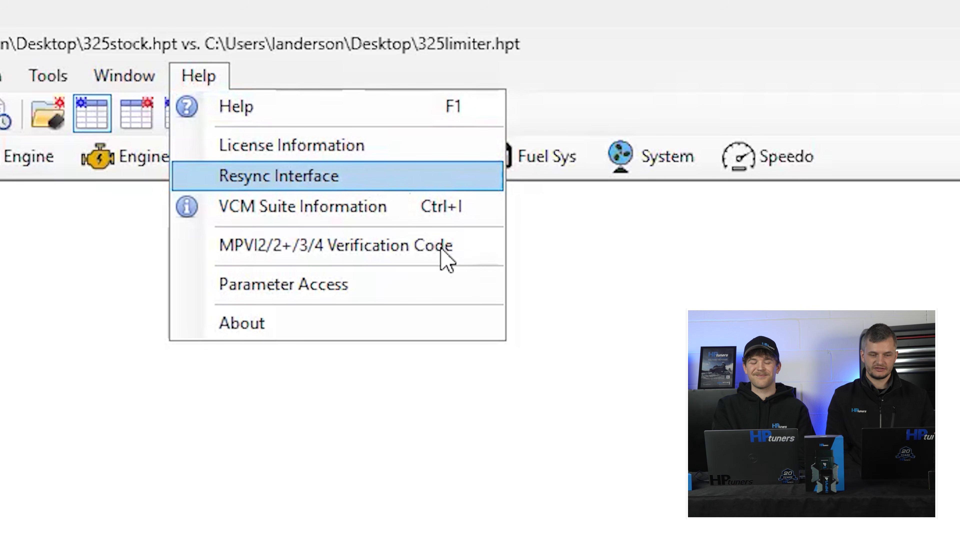
key(Down)
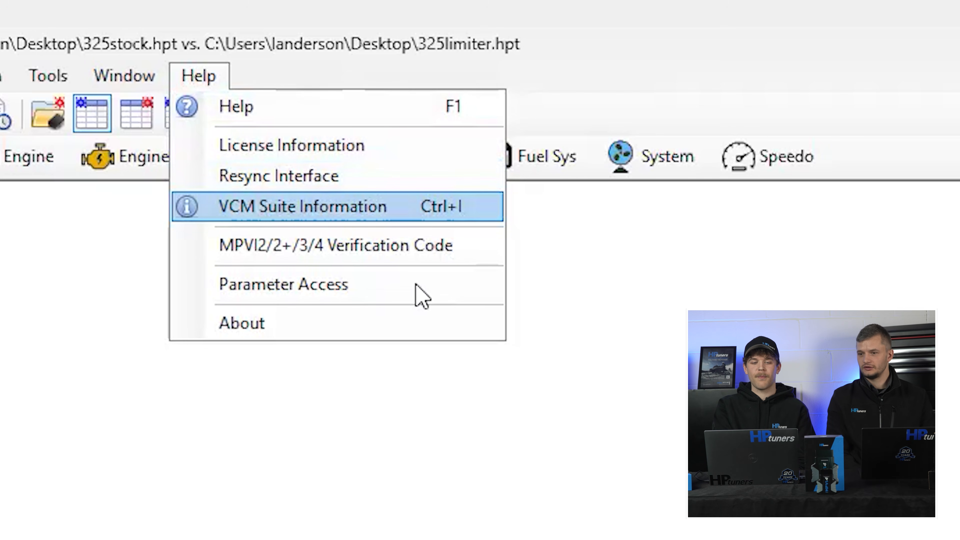
key(Down)
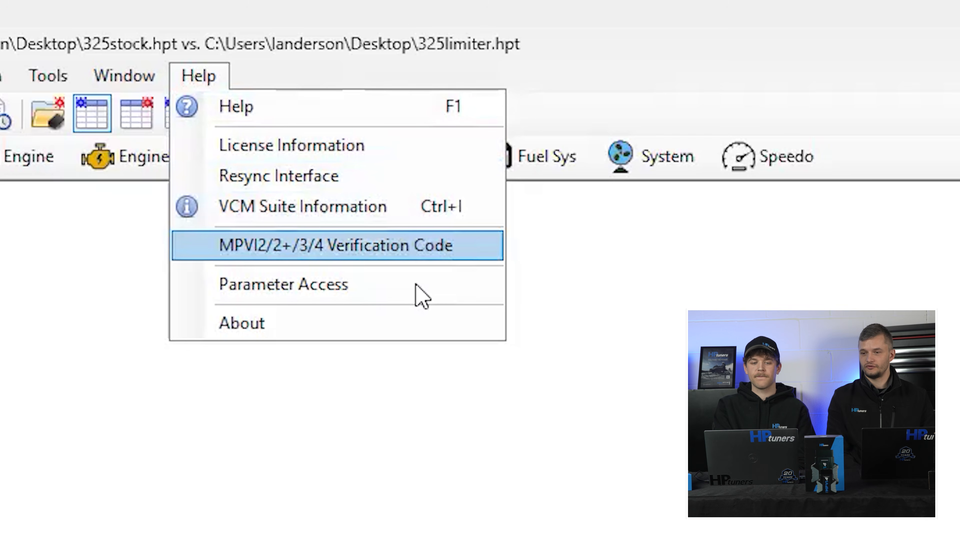
key(Down)
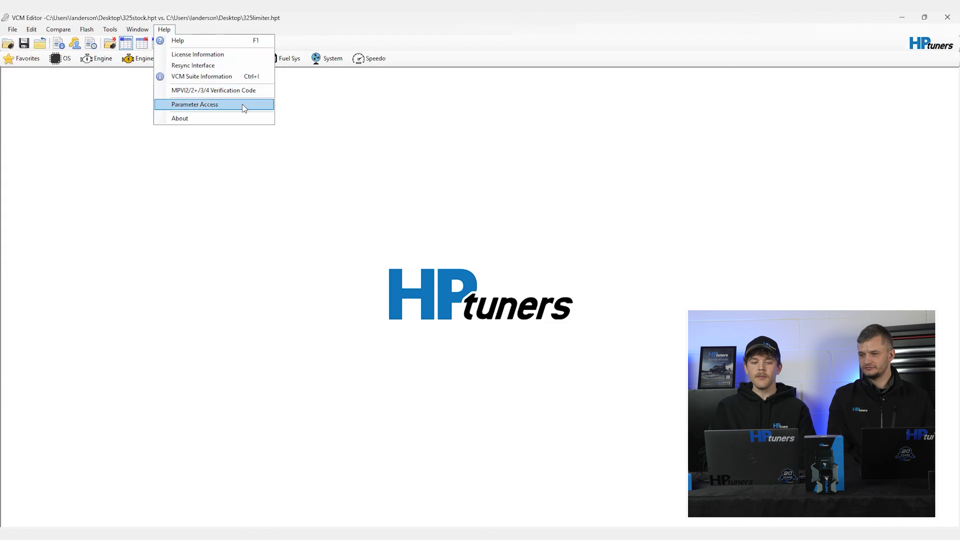
click(244, 104)
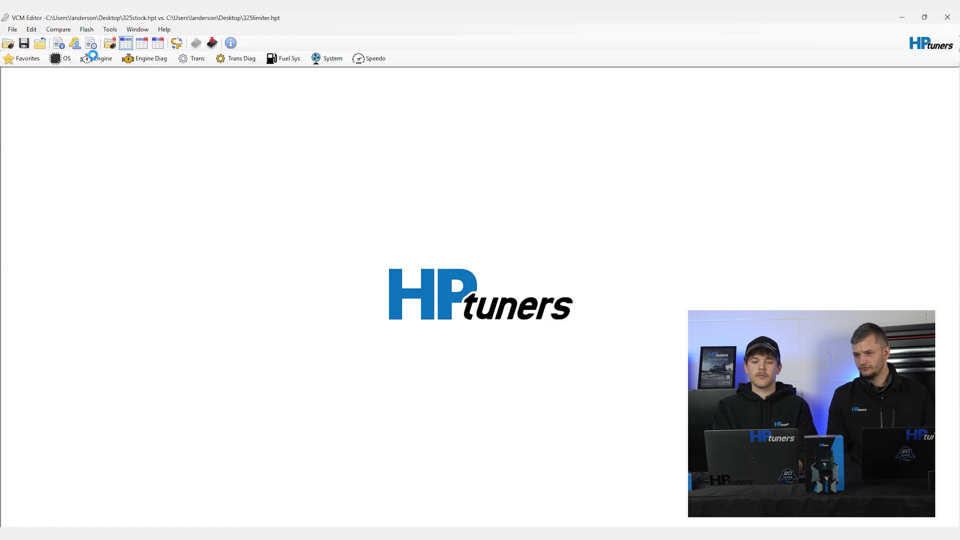
Step: View the favorites list and add the Speedometer's Estimated Engine RPM table under Failed VSS to it
click(26, 61)
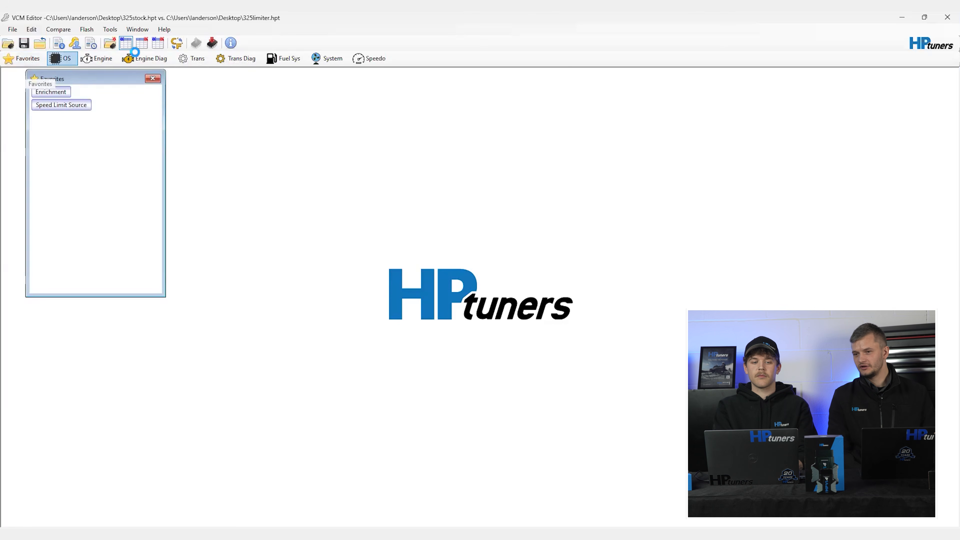
click(62, 58)
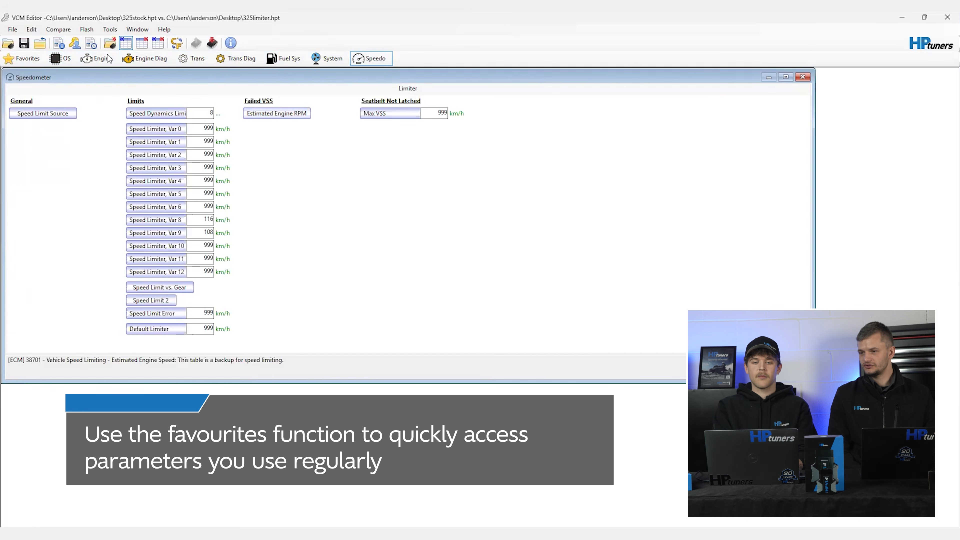
key(Down)
key(Down)
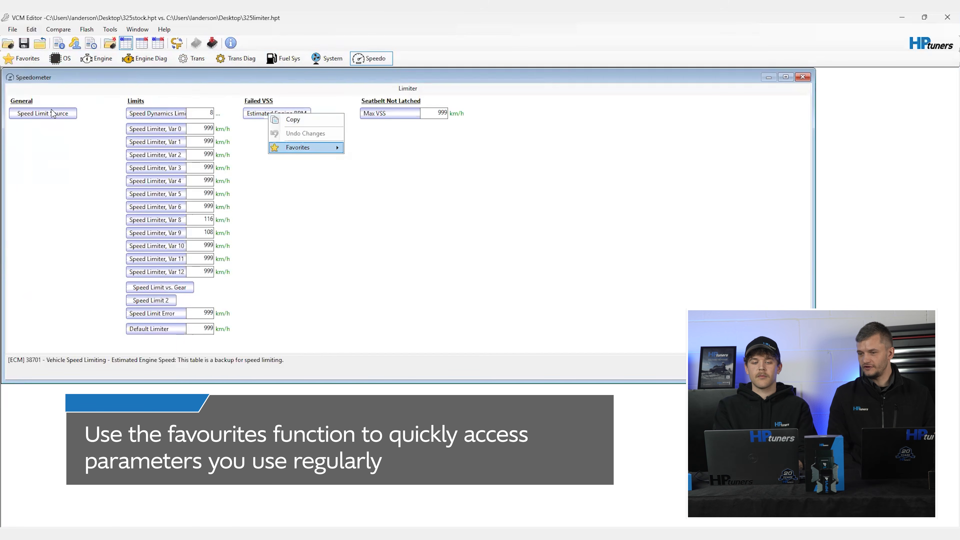
key(Right)
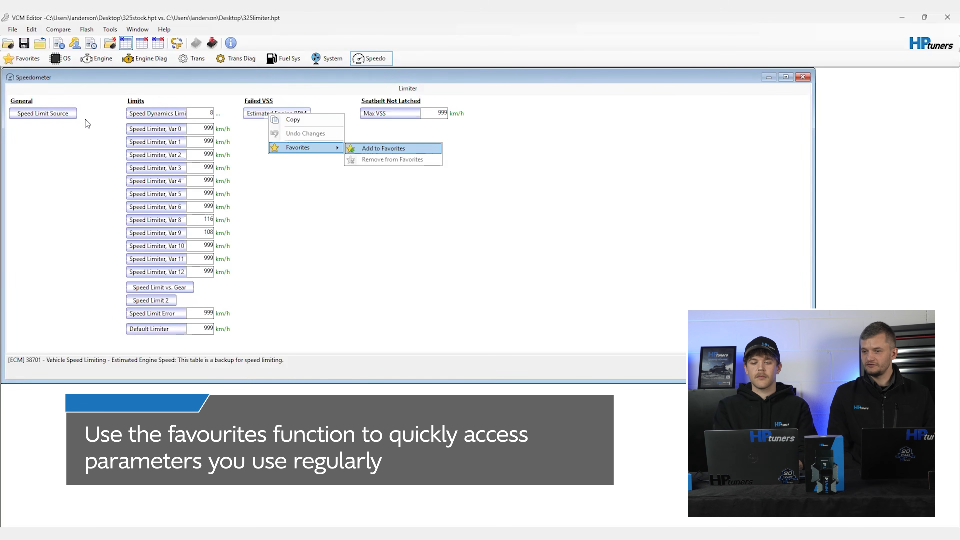